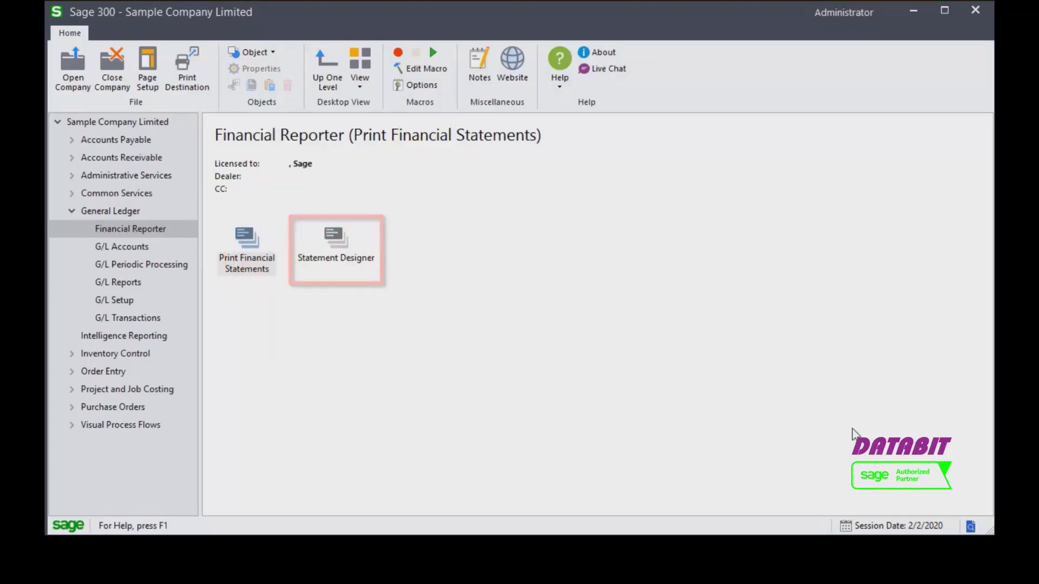
Open the G/L Print Financial Statements window from its icon
double_click(242, 251)
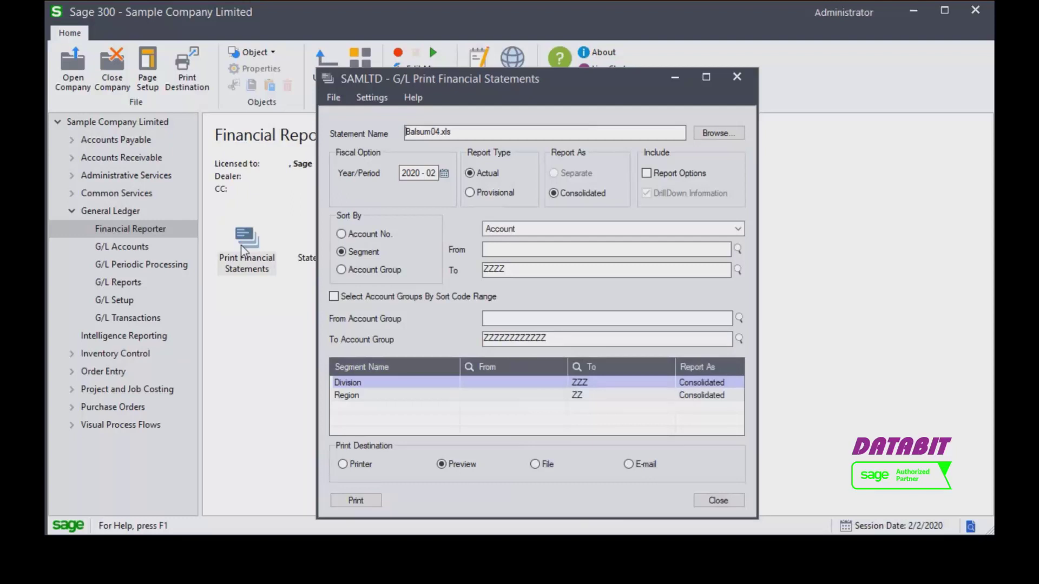
Keep fiscal year 2020, period 02 in the Year/Period calendar
left_click(444, 173)
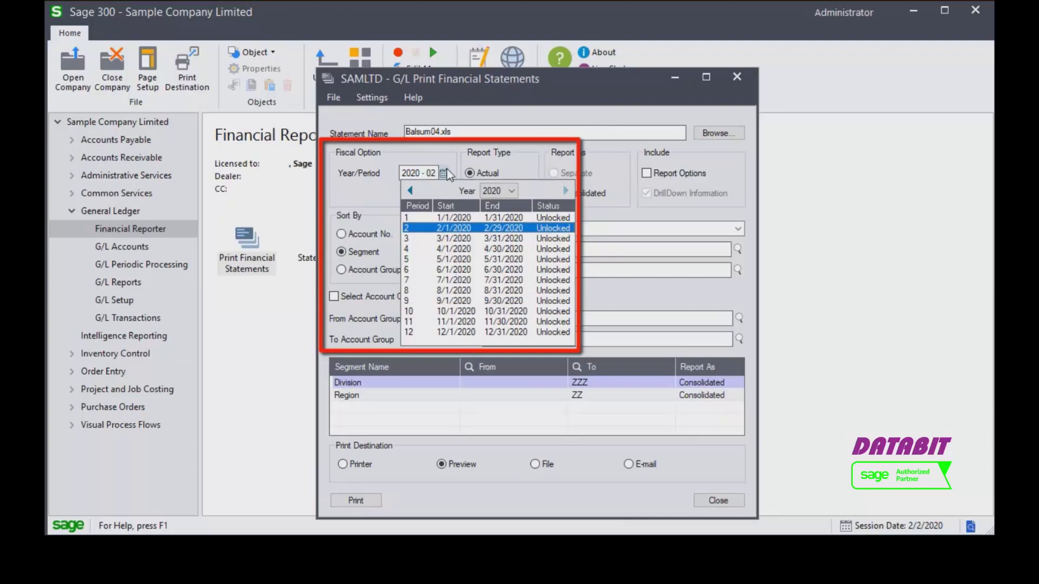
left_click(510, 191)
left_click(498, 297)
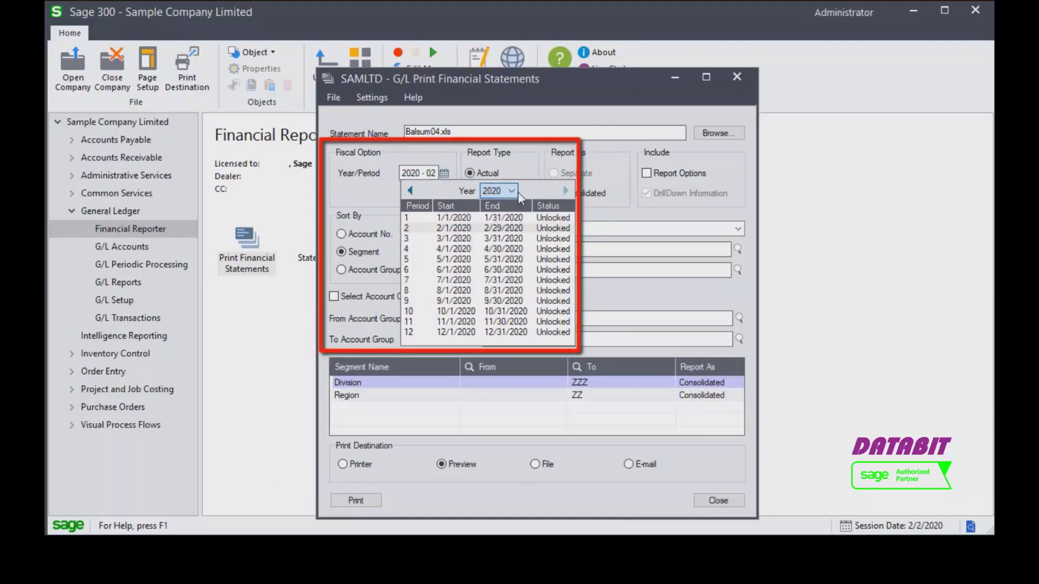
left_click(445, 173)
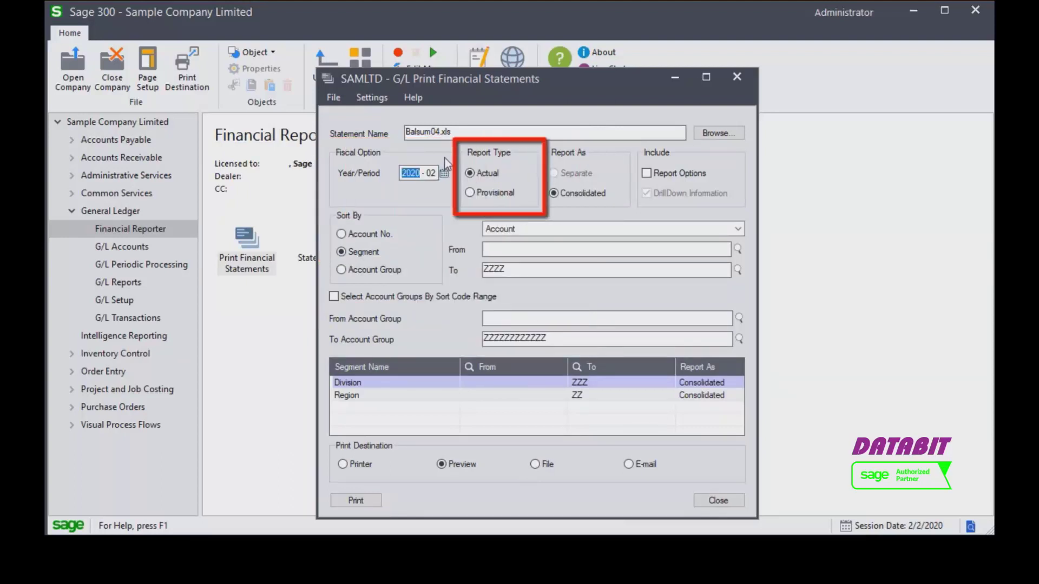
Leave the report type as Actual after trying Provisional, and include Report Options
left_click(514, 196)
left_click(494, 176)
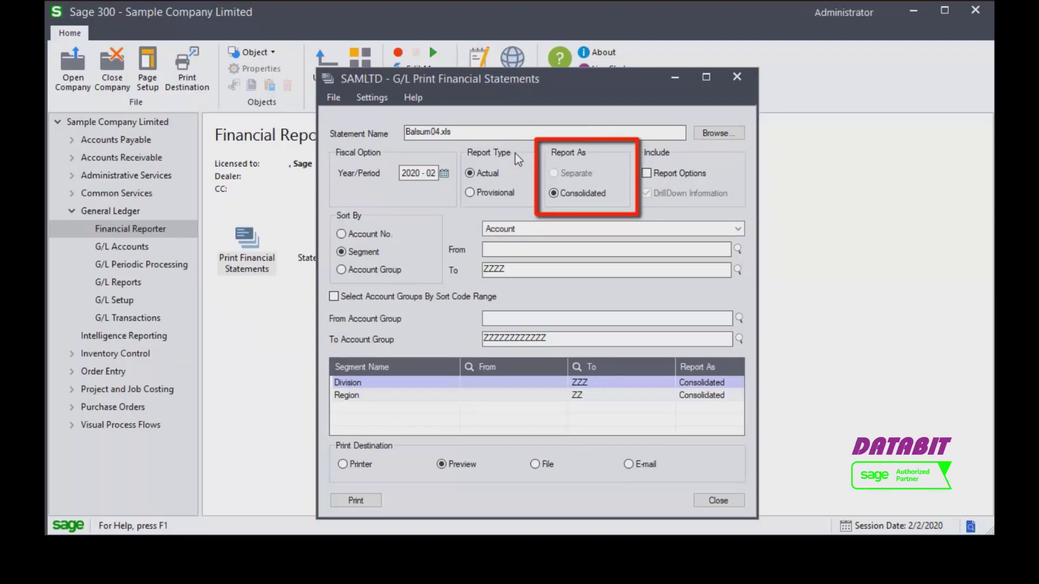
left_click(699, 178)
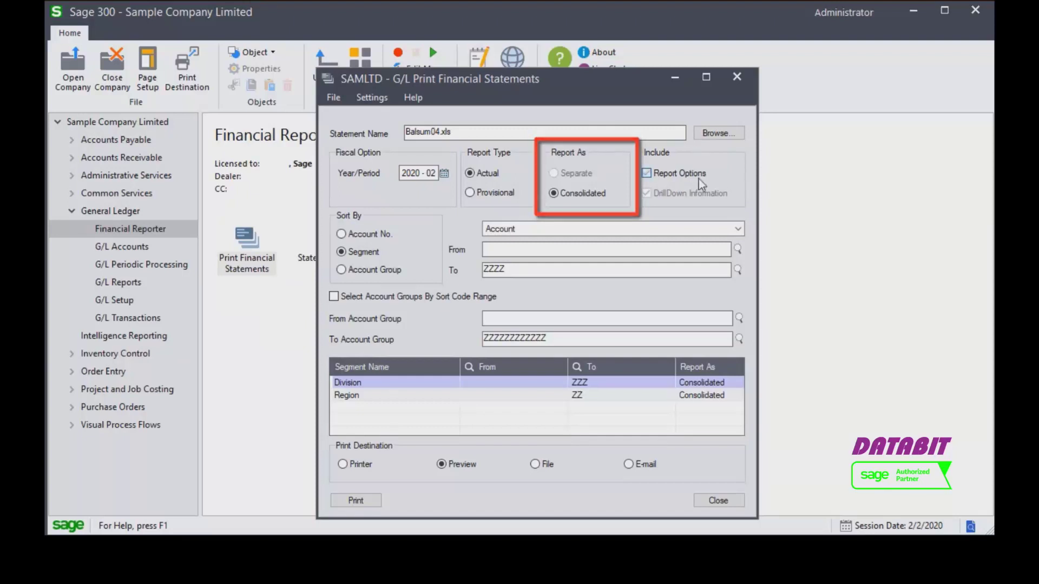
Generate the Balsum04 statement as an Excel preview
left_click(362, 502)
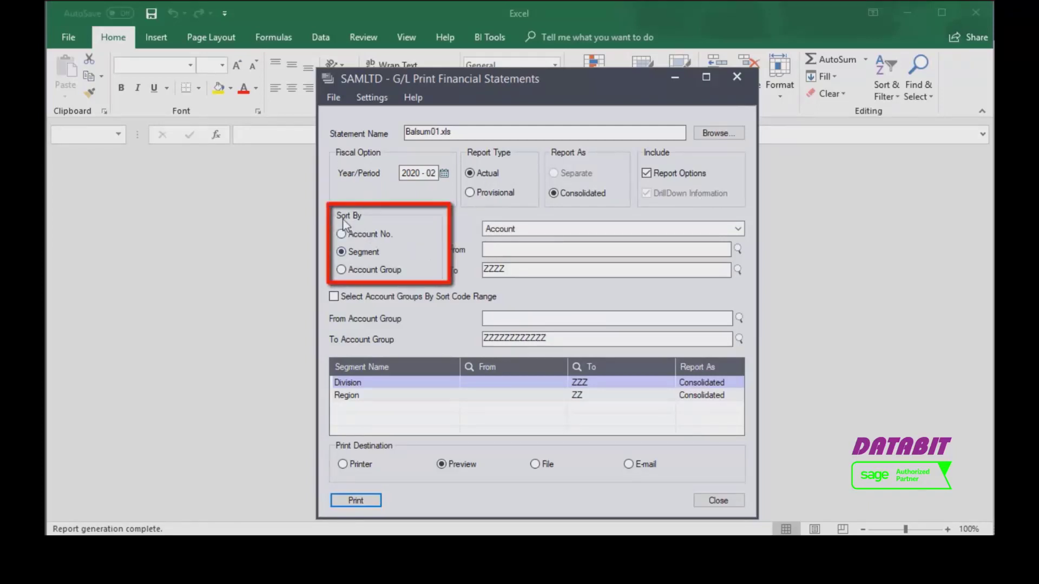
left_click(349, 234)
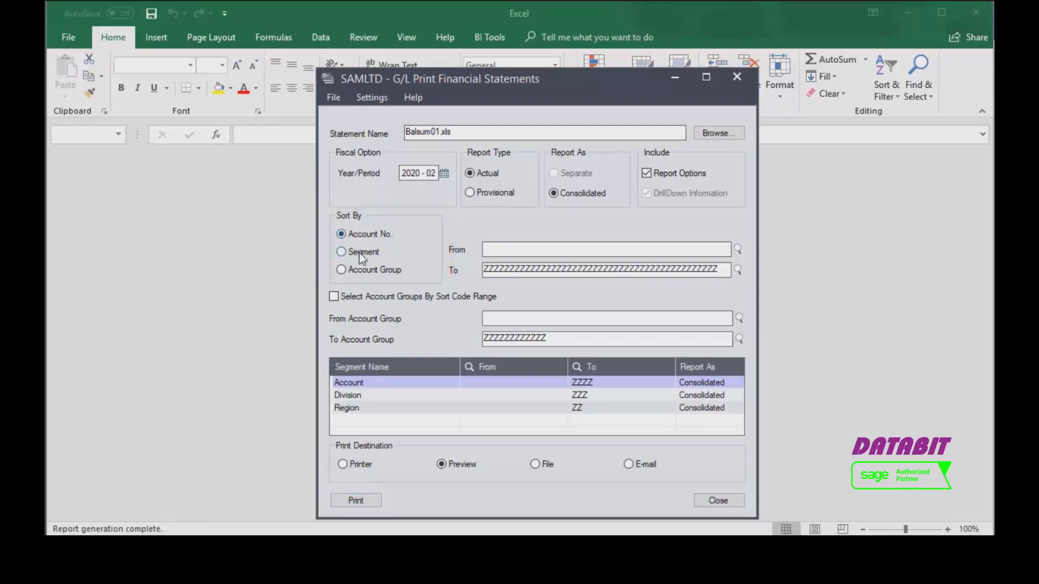
left_click(359, 253)
left_click(362, 270)
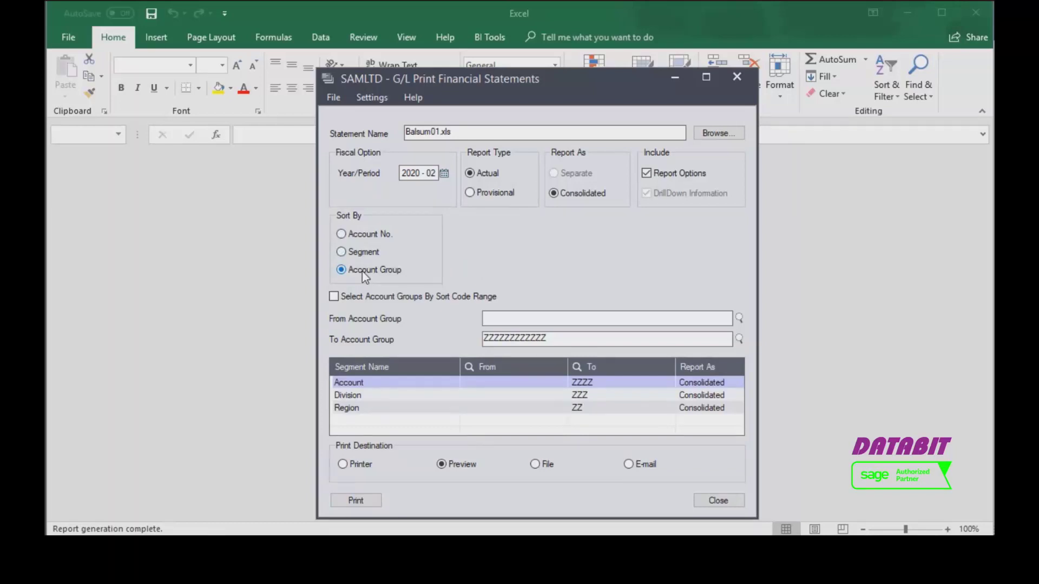
left_click(366, 255)
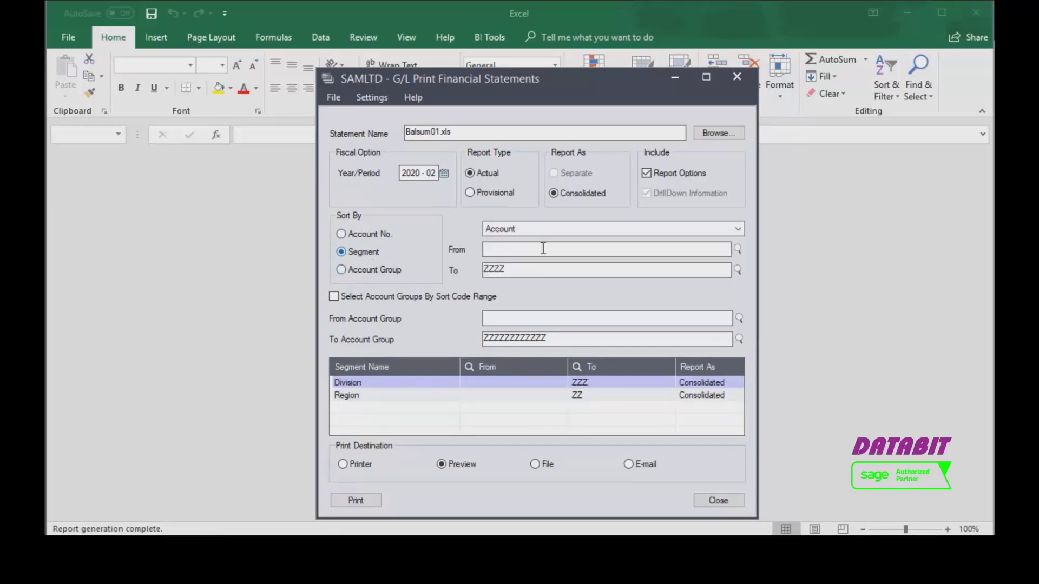
left_click(738, 228)
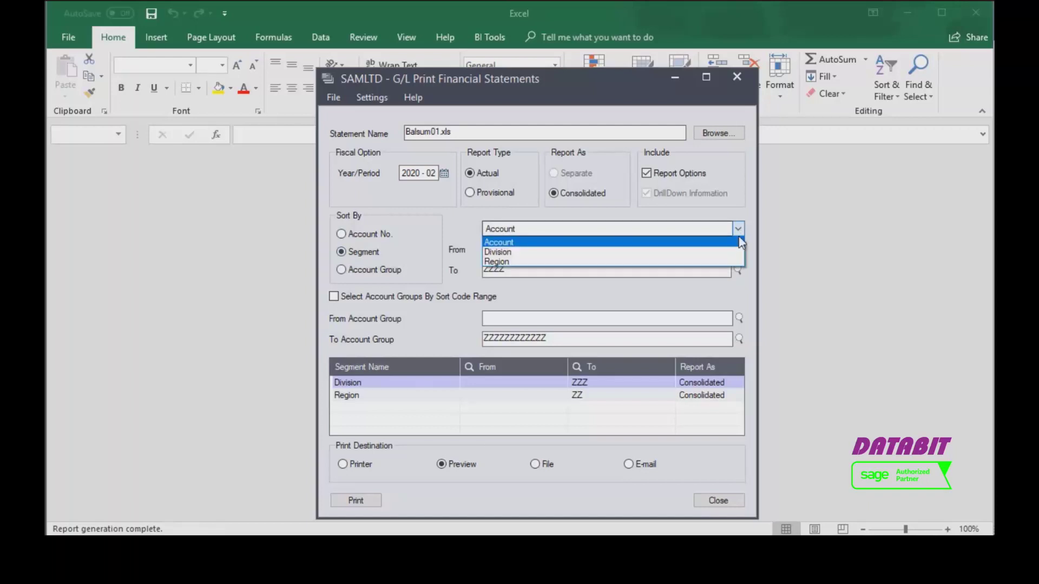
left_click(738, 230)
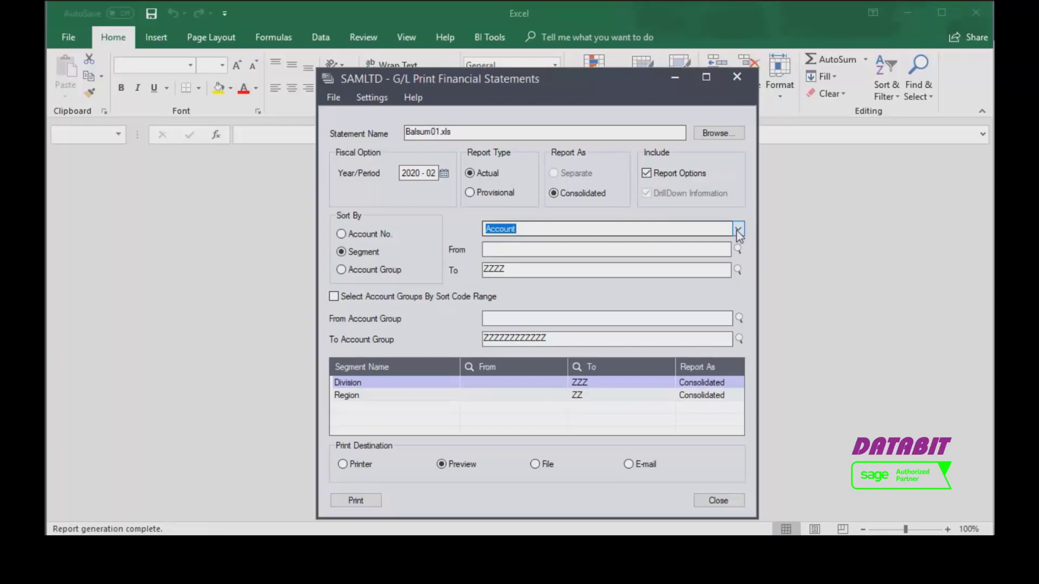
left_click(486, 302)
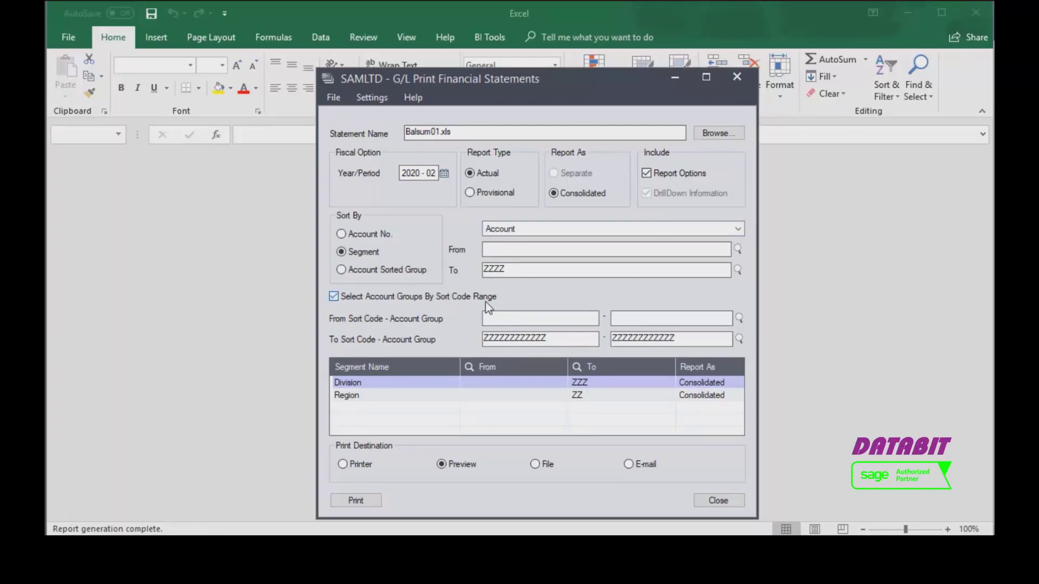
left_click(430, 298)
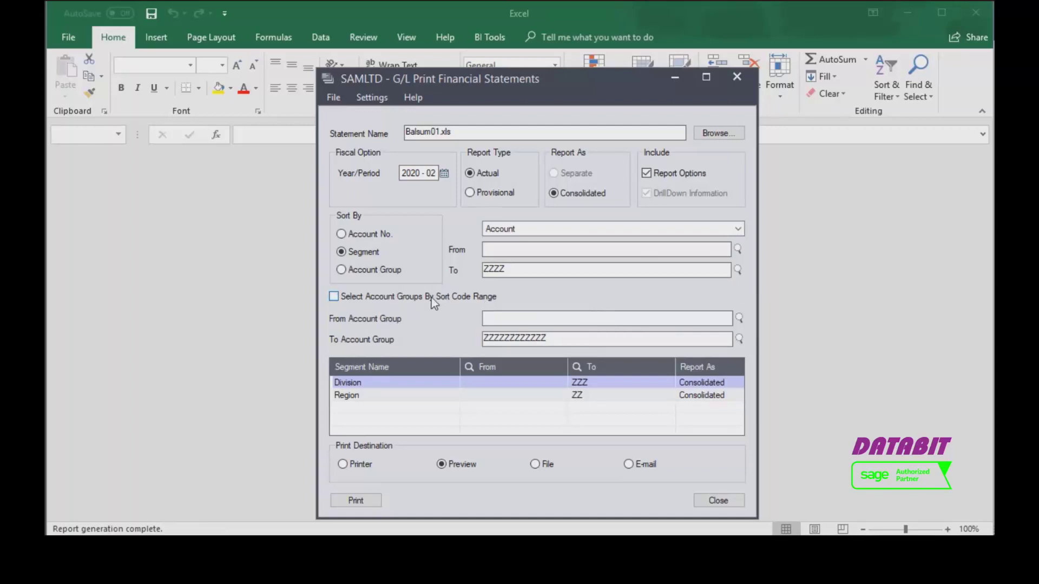
left_click(557, 465)
left_click(642, 465)
left_click(443, 468)
Choose quikbal1 as the statement file and preview its balance sheet in Excel
left_click(708, 136)
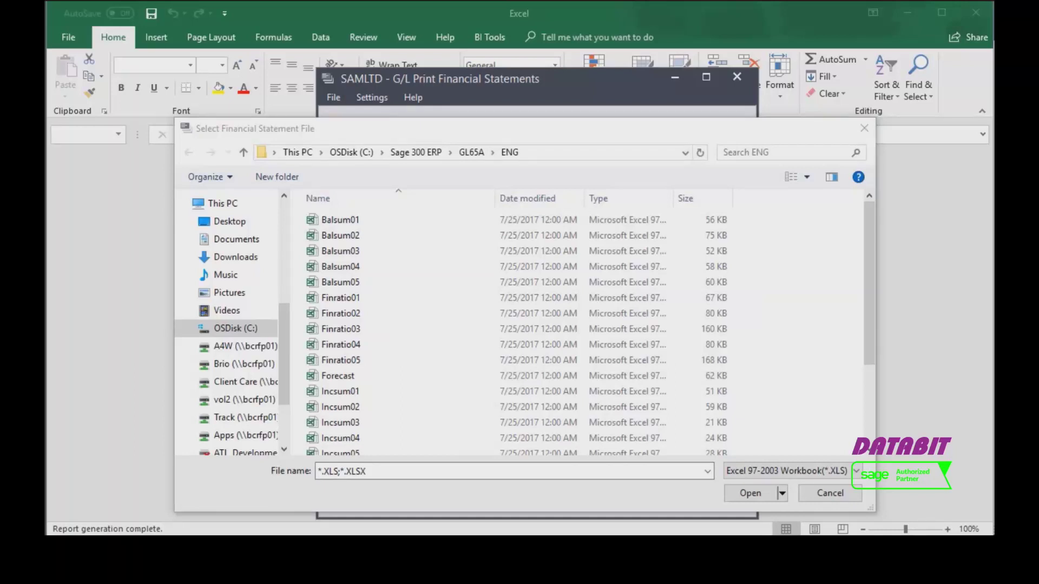
scroll(387, 336, "down", 2)
left_click(387, 355)
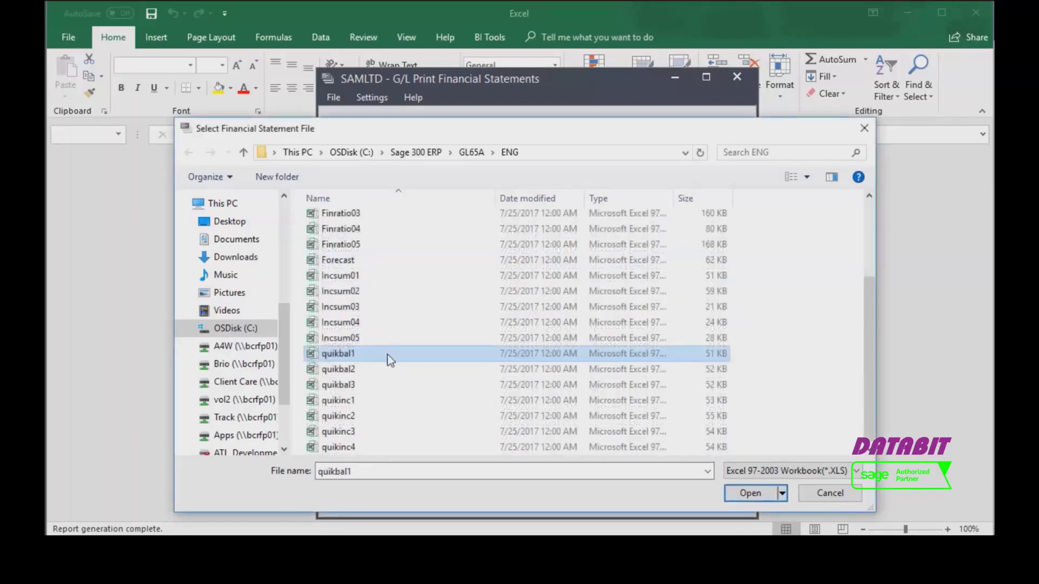
left_click(768, 498)
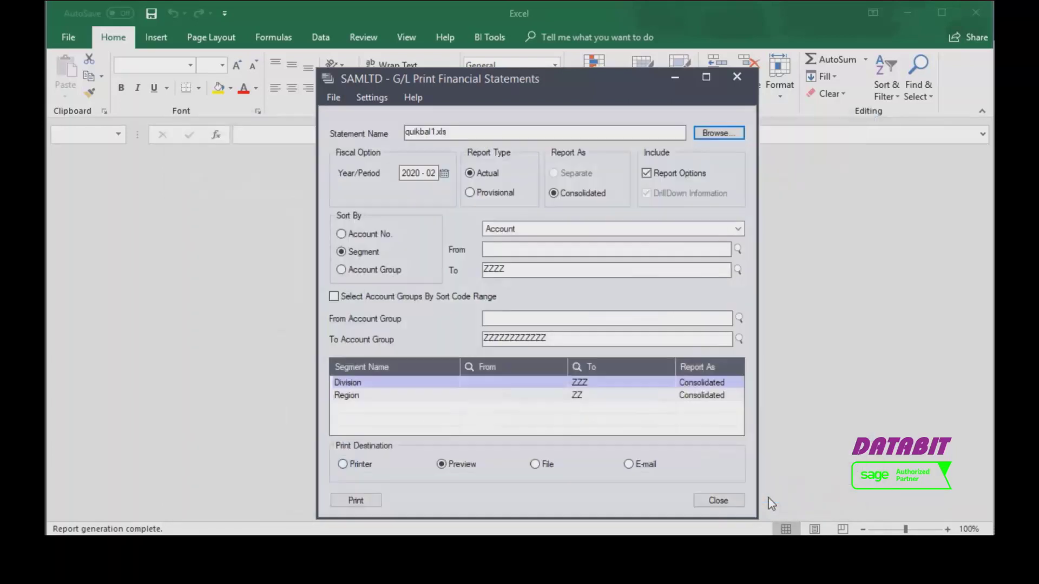
left_click(355, 501)
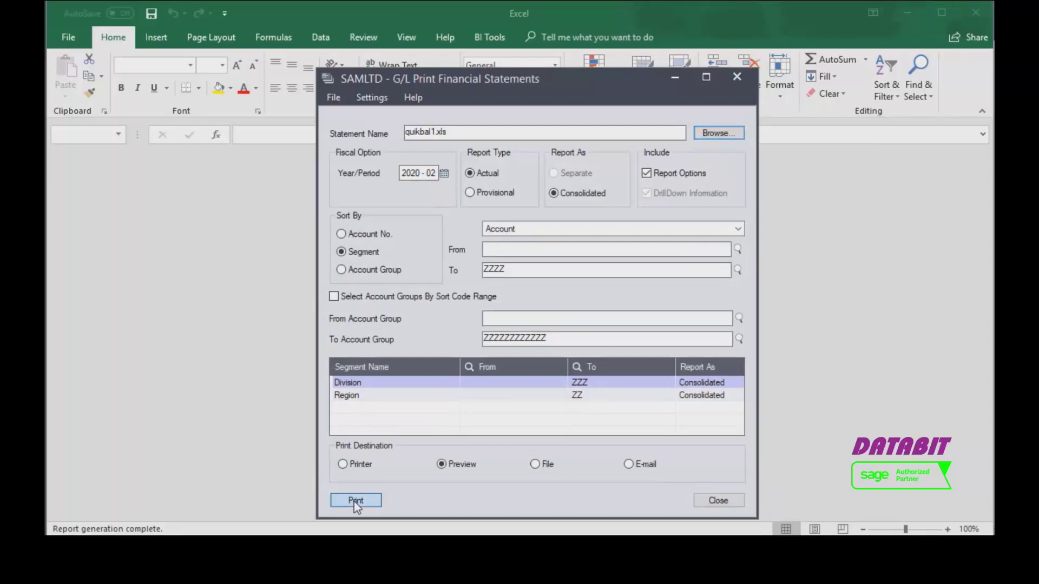
Load Balsum01 as the statement and generate its Excel preview
scroll(328, 356, "down", 3)
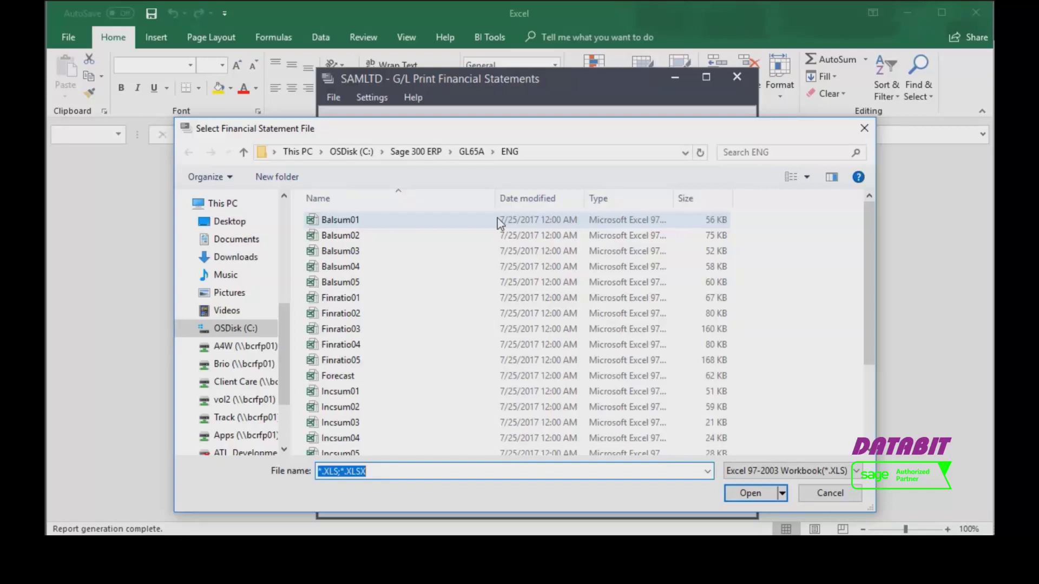
left_click(498, 219)
double_click(498, 218)
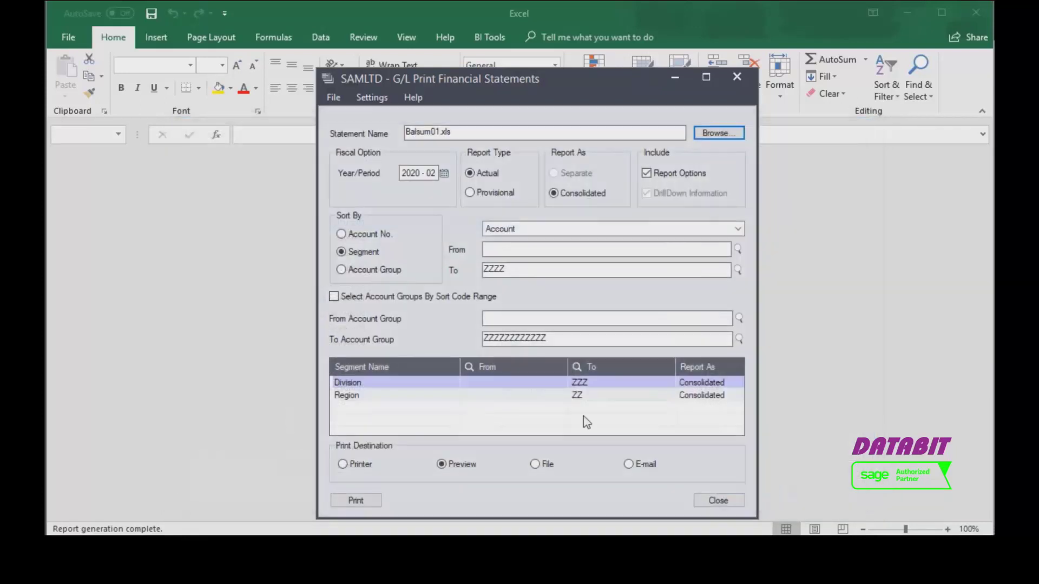
left_click(361, 499)
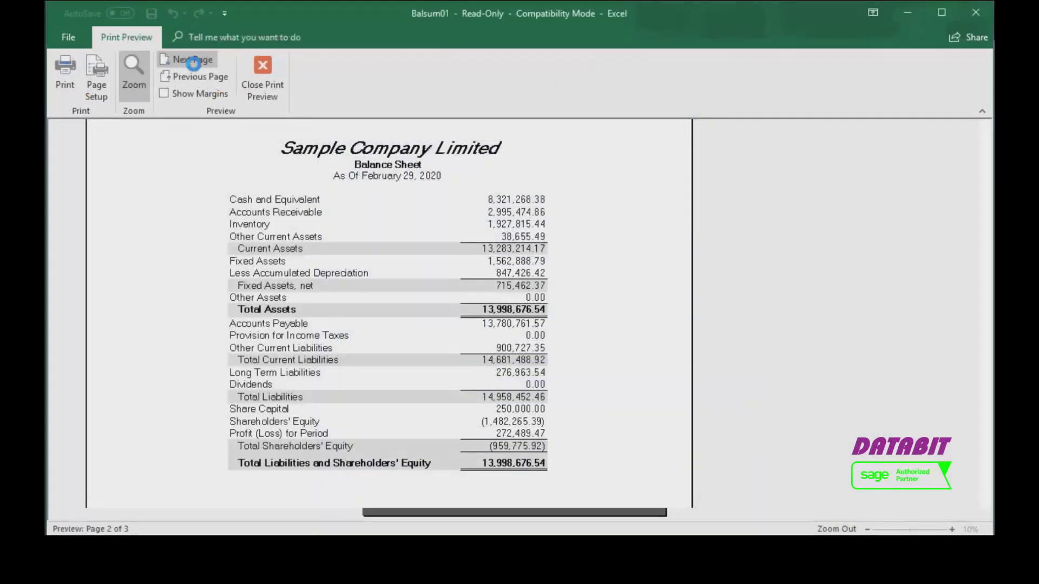
Review Balsum01's Common Size page, then preview Balsum02's Liabilities and Shareholders' Equity page
left_click(193, 63)
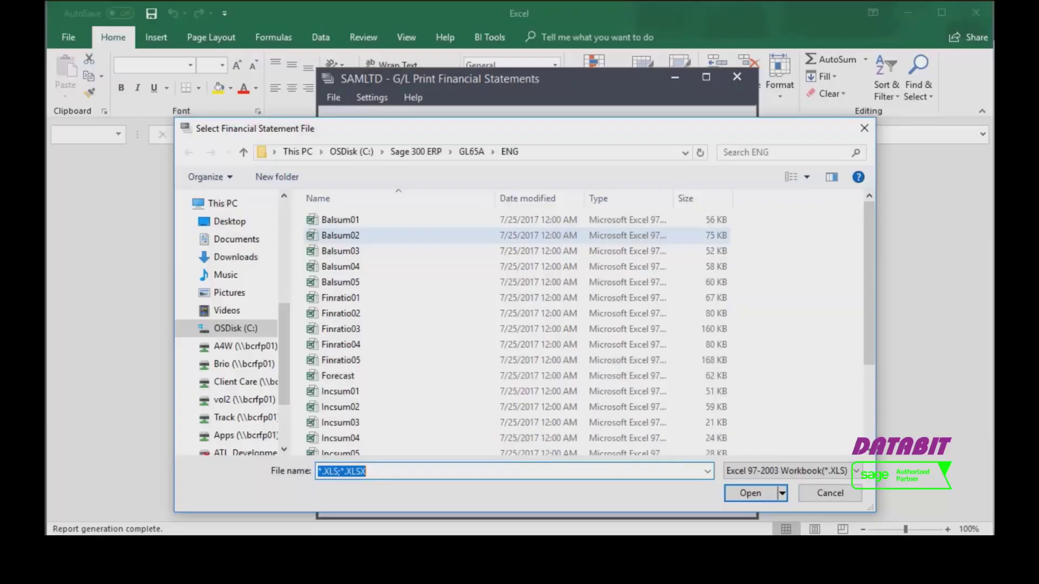
double_click(427, 229)
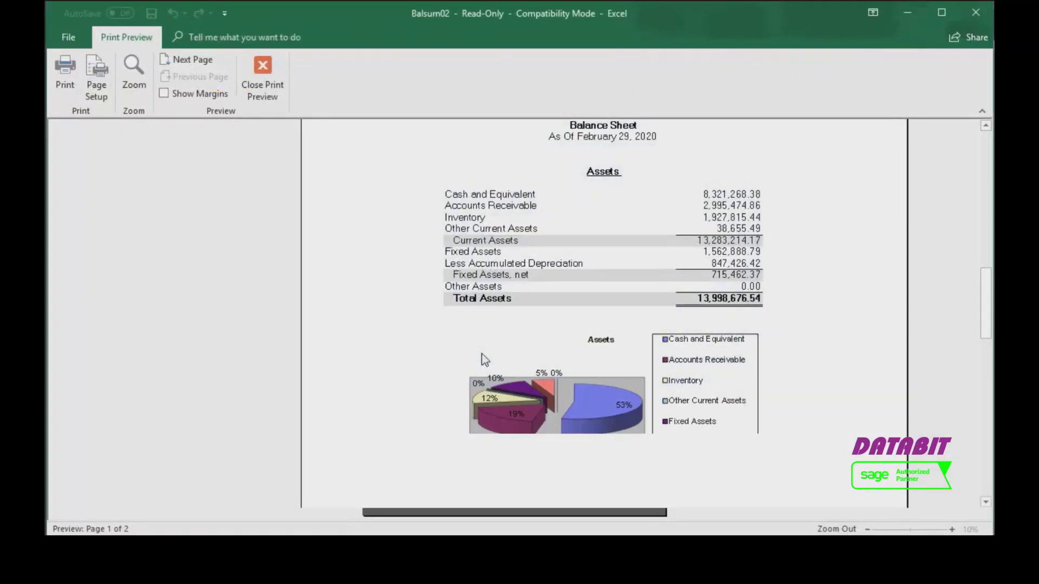
left_click(190, 61)
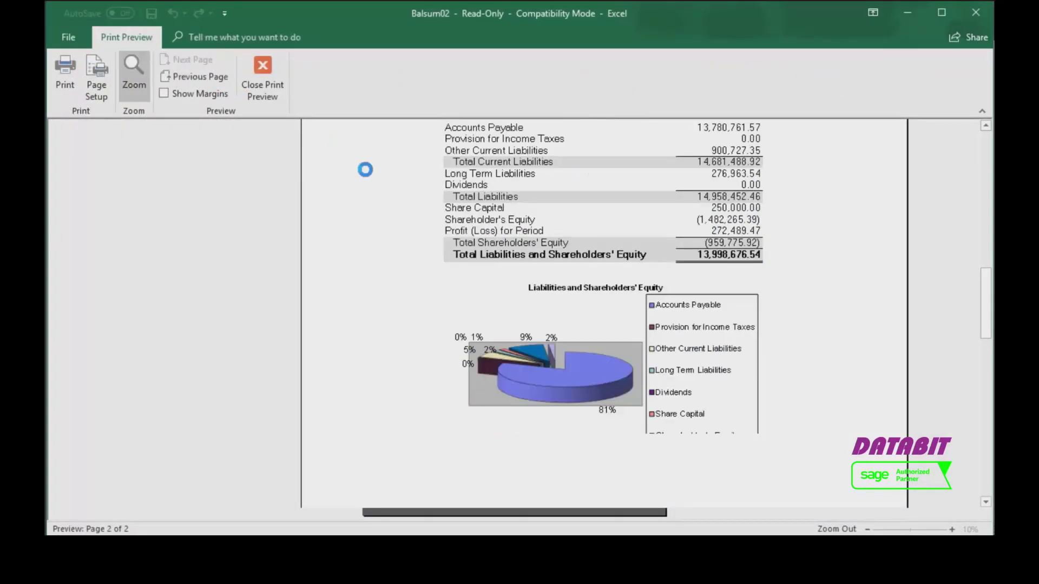
scroll(373, 193, "down", 3)
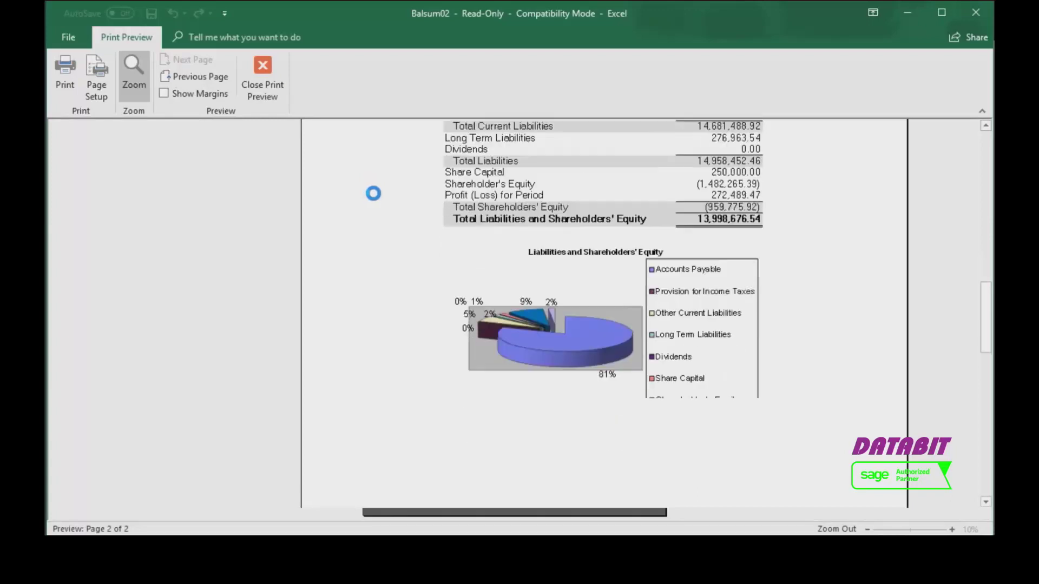
scroll(373, 193, "up", 3)
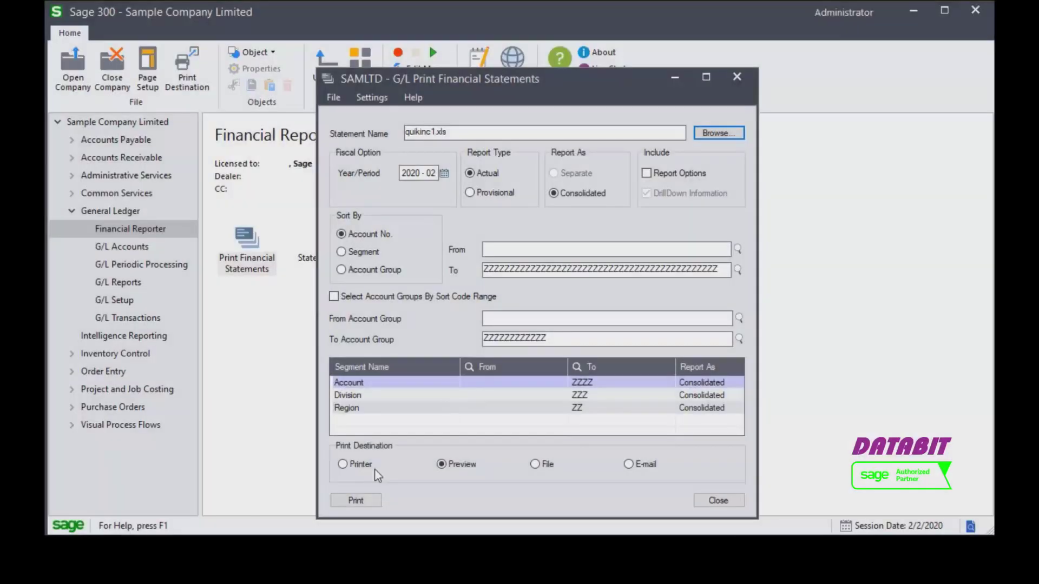
Generate the quikinc1 income statement as an Excel preview
left_click(357, 502)
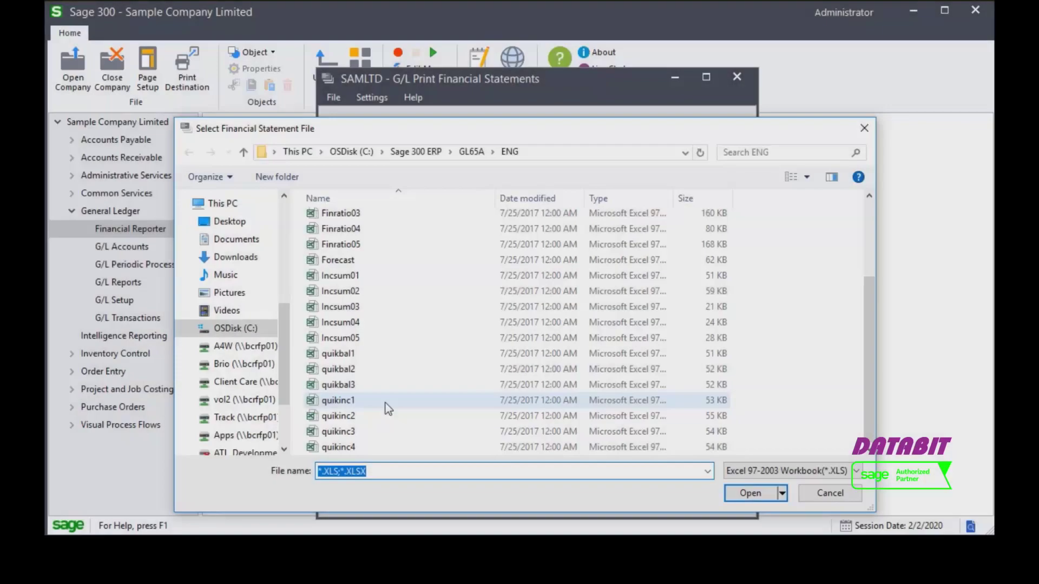
double_click(389, 400)
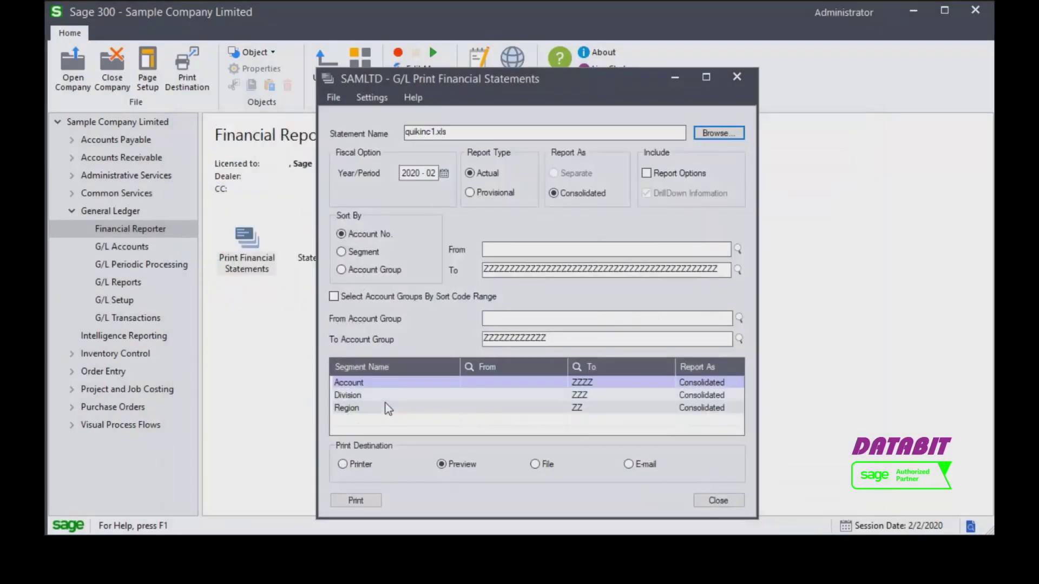
left_click(358, 501)
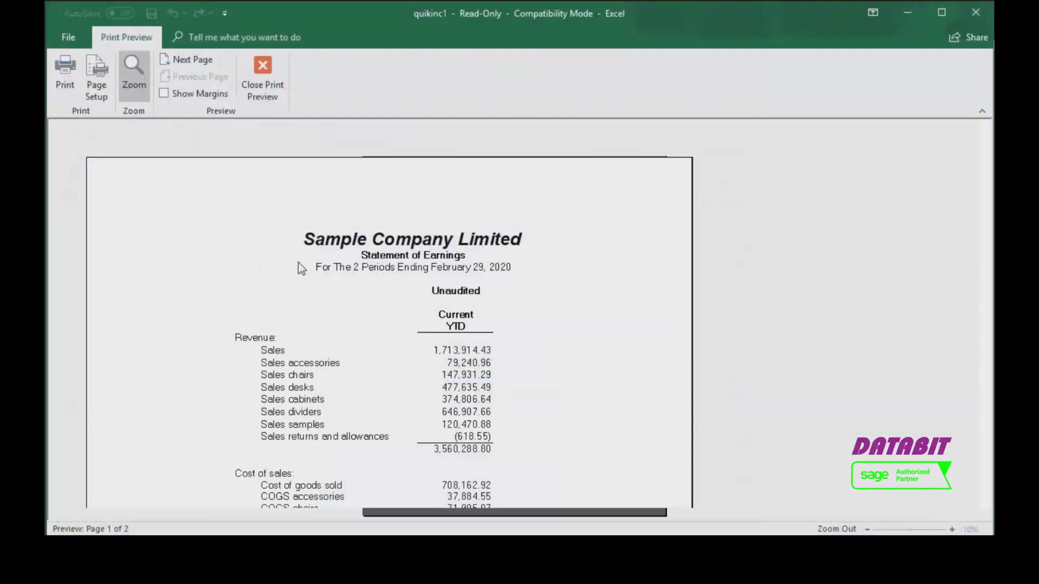
scroll(298, 264, "down", 10)
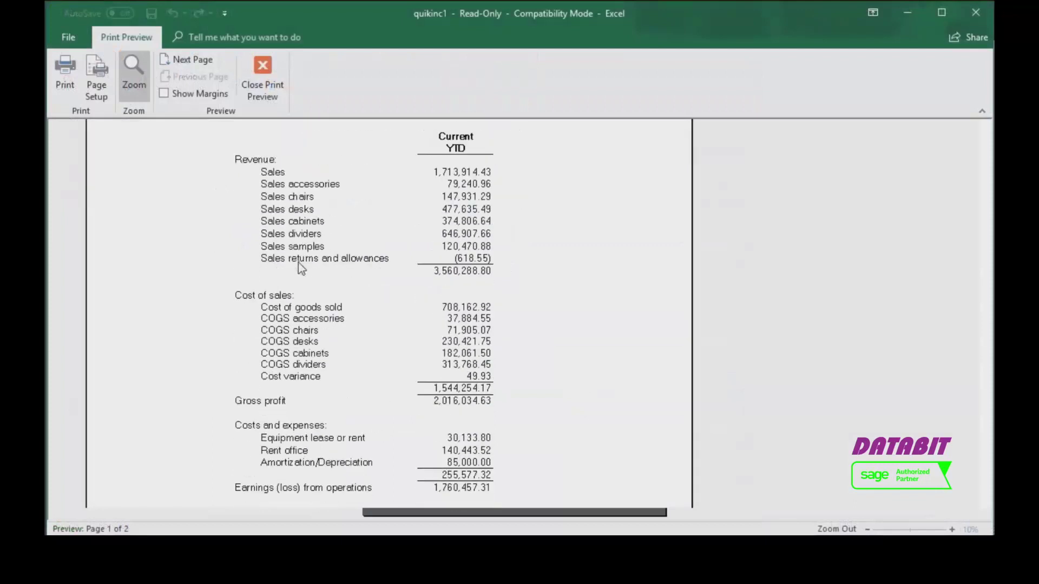
scroll(300, 268, "down", 3)
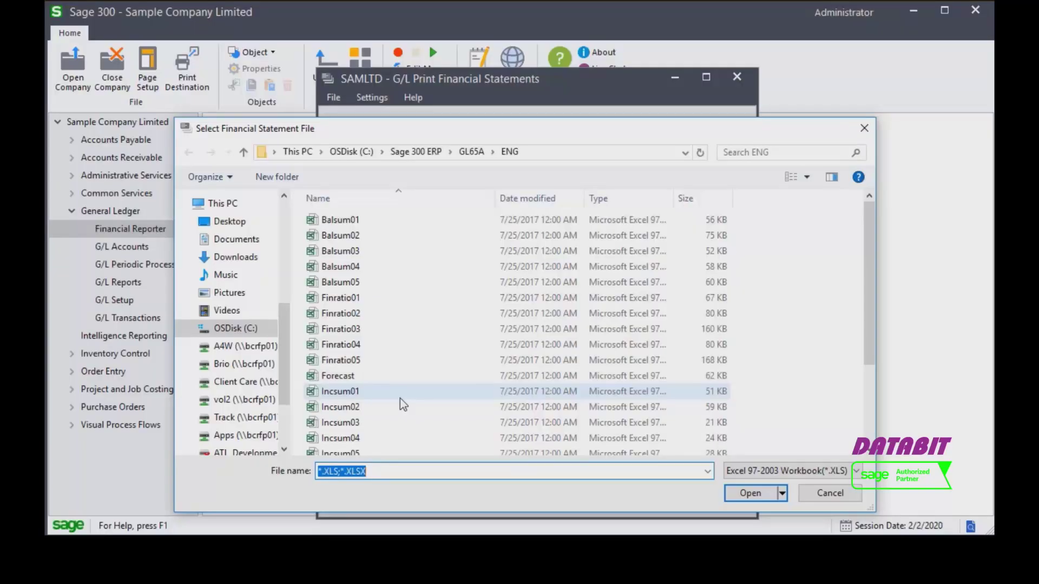
Preview Incsum01 and view its Common Size Income Statement page
double_click(401, 401)
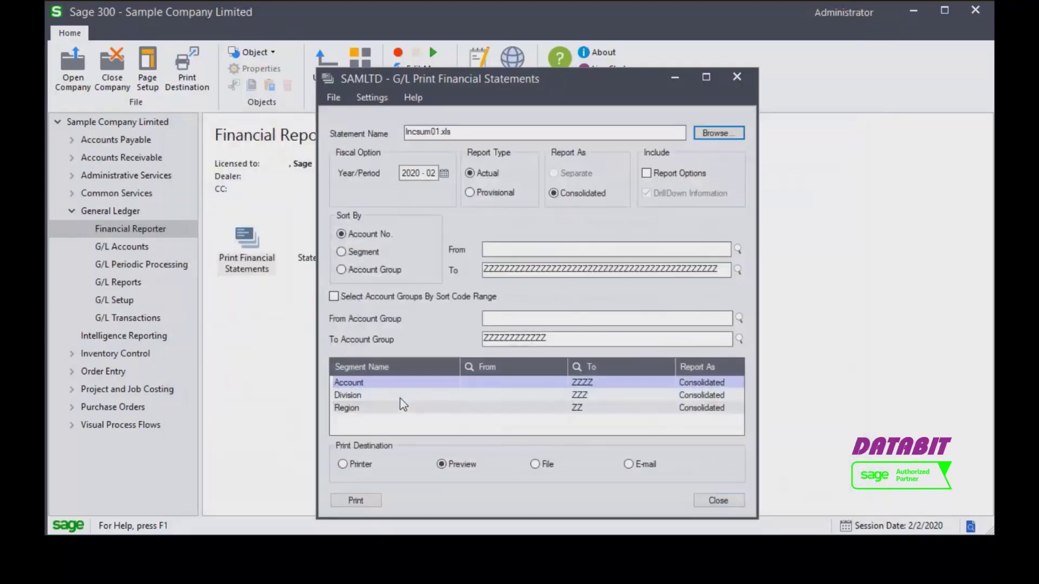
left_click(356, 500)
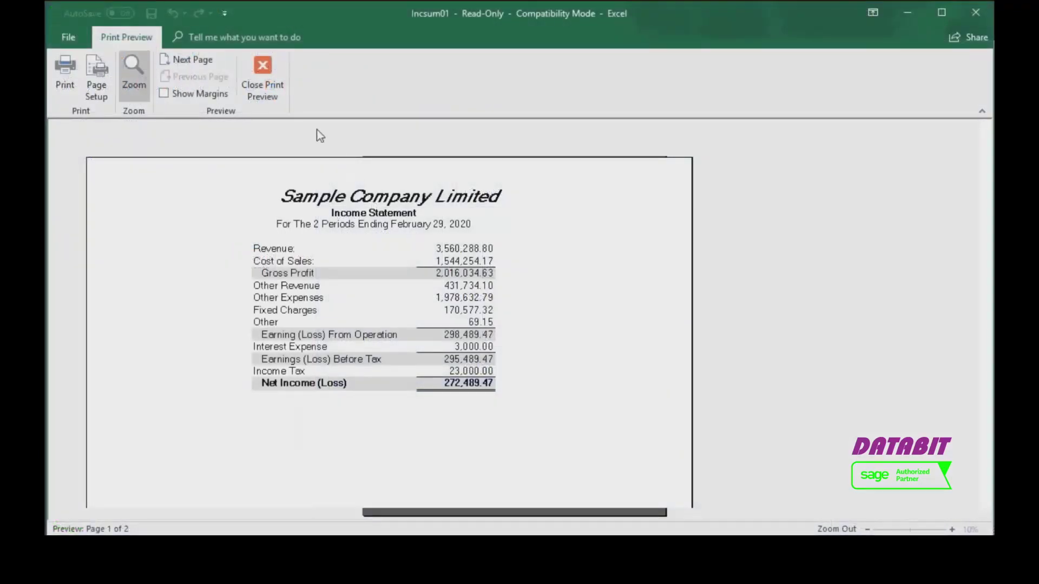
left_click(199, 60)
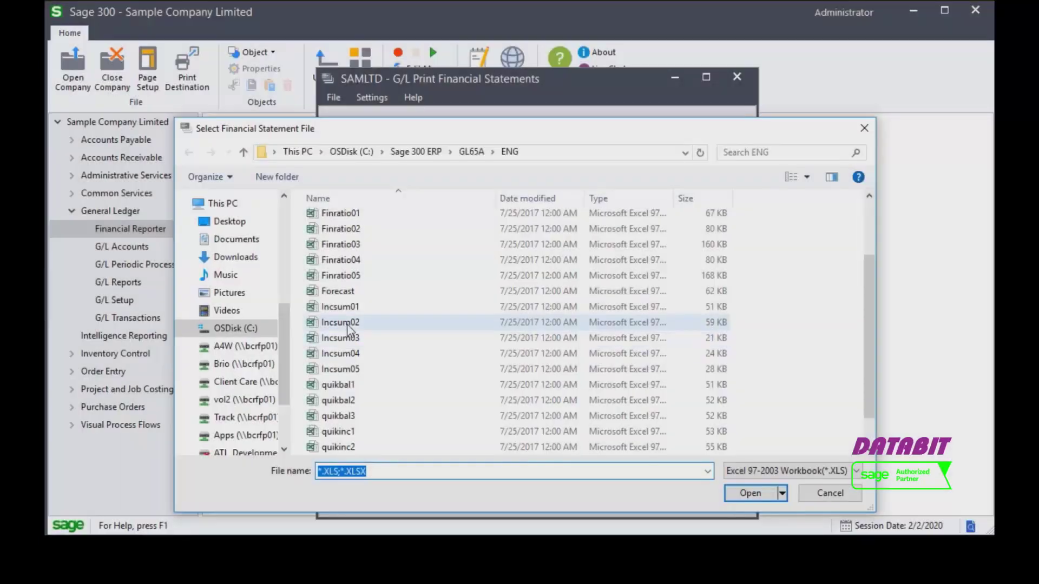
Preview Incsum02 and view its Income Statement pie chart page
left_click(346, 323)
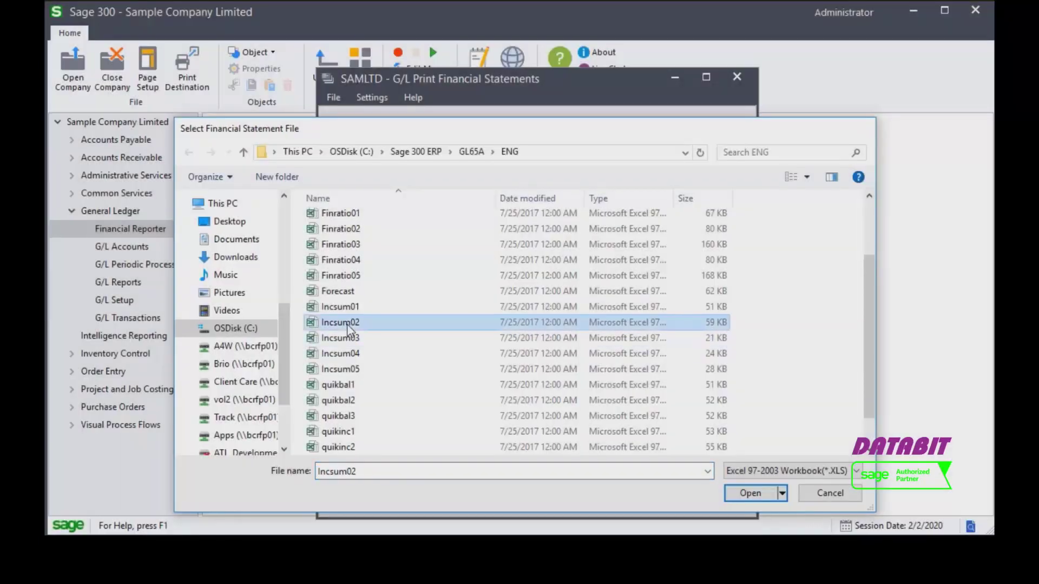
left_click(355, 500)
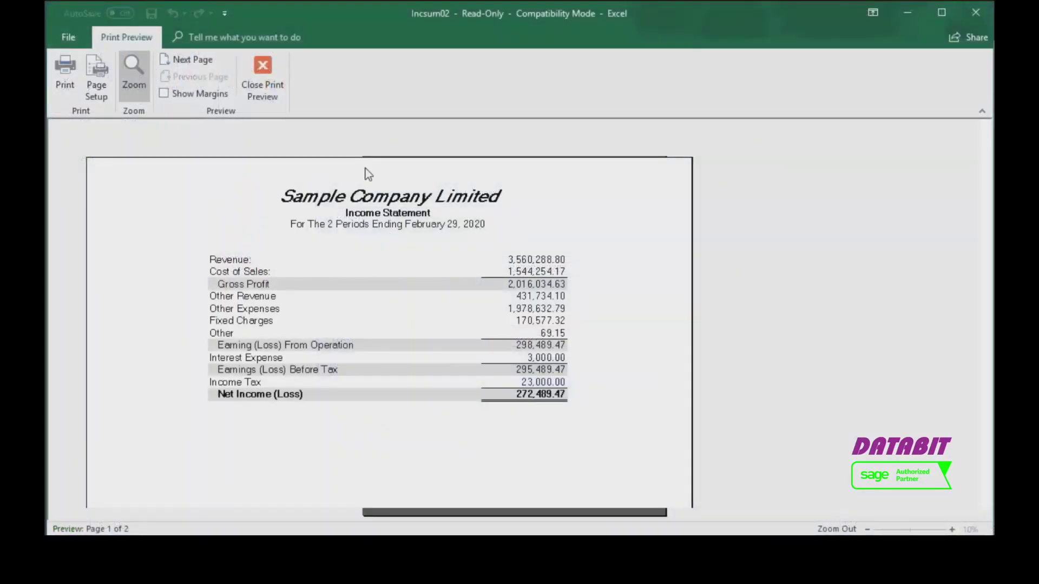
left_click(196, 60)
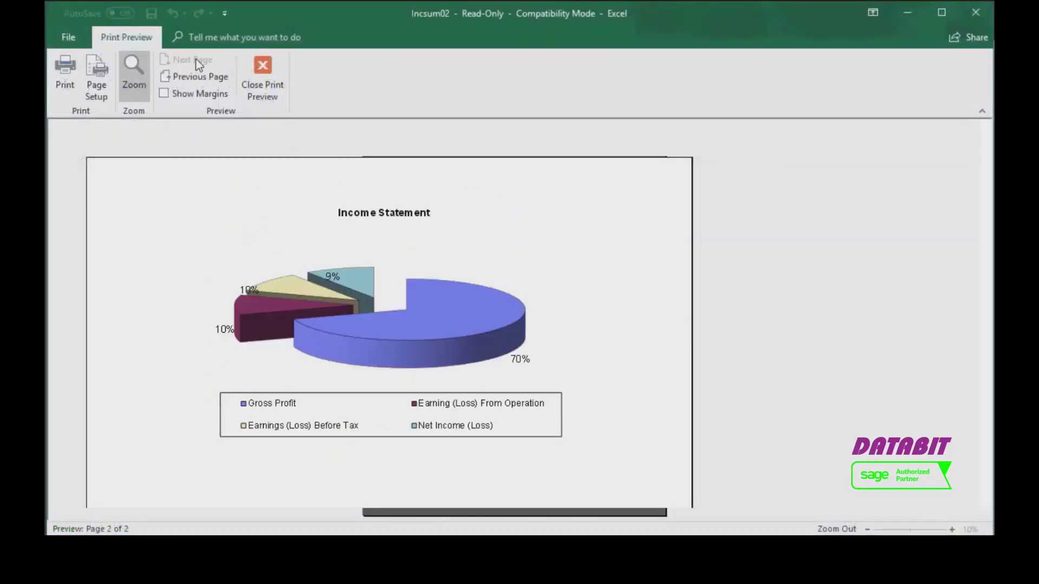